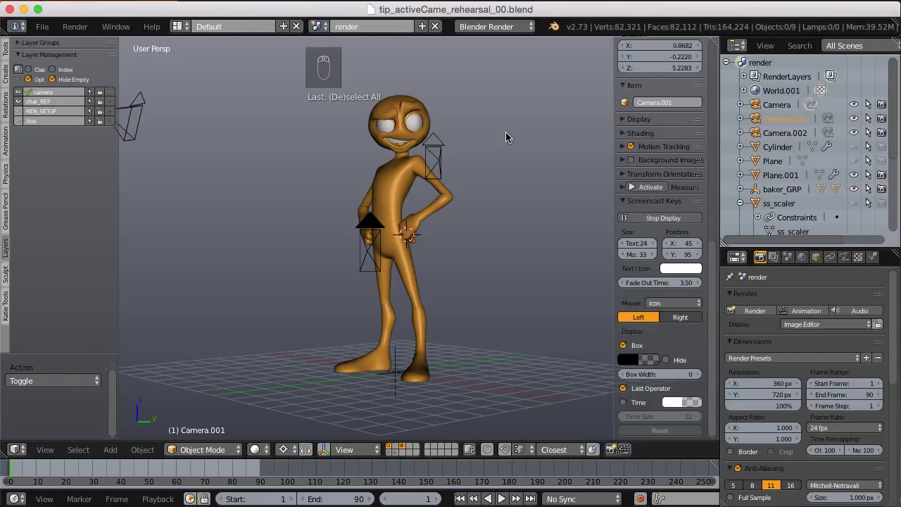
Step: Orbit around the character and cameras, briefly checking the current active camera's view
middle_drag(506, 136, 419, 172)
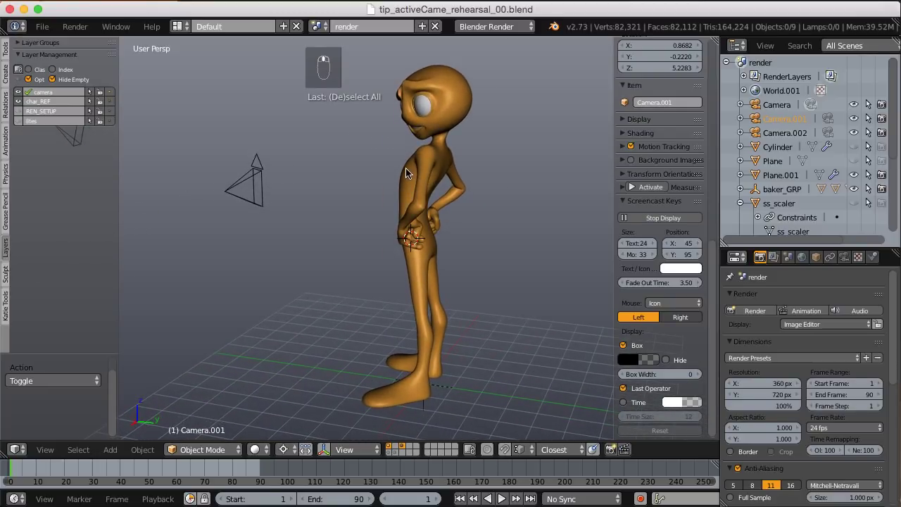
scroll(401, 163, down, 1)
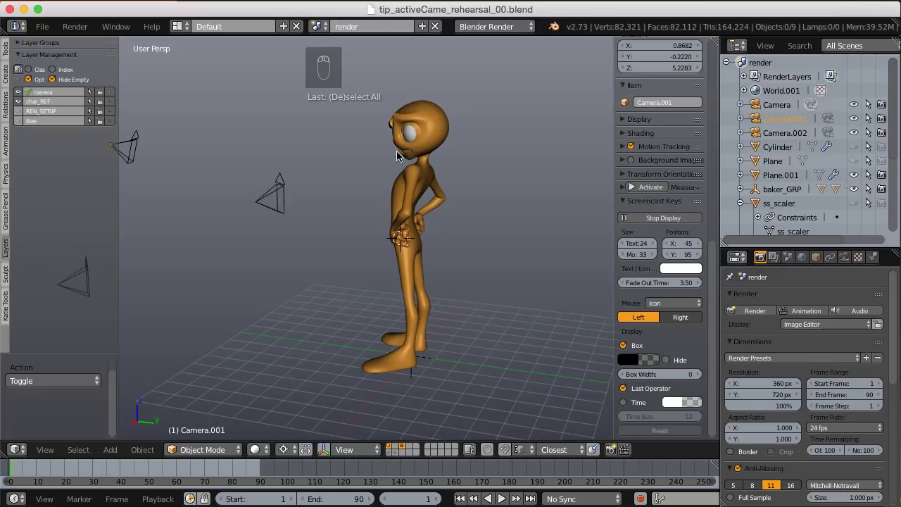
middle_drag(398, 154, 478, 174)
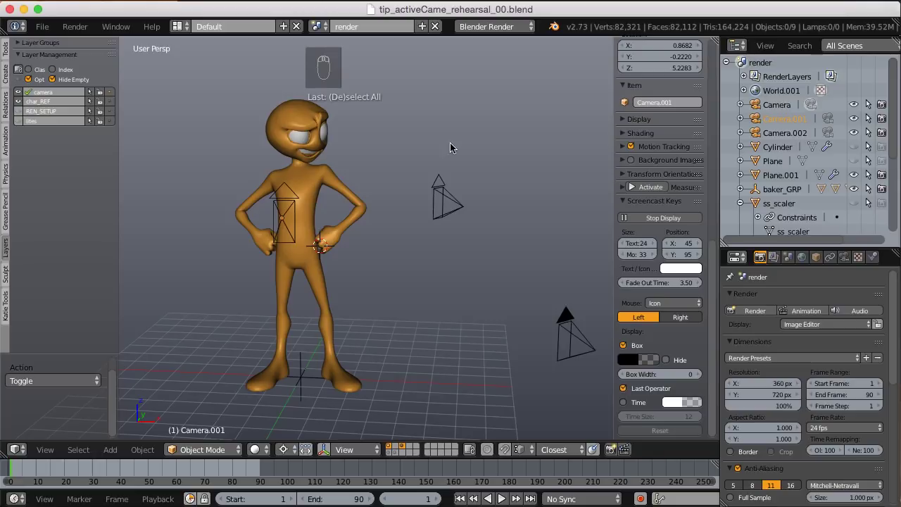
middle_drag(451, 145, 399, 184)
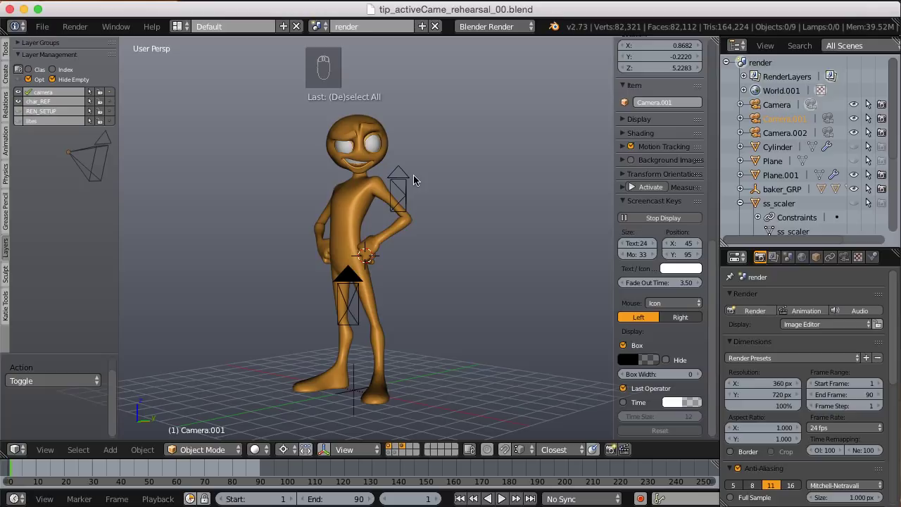
key(KP_0)
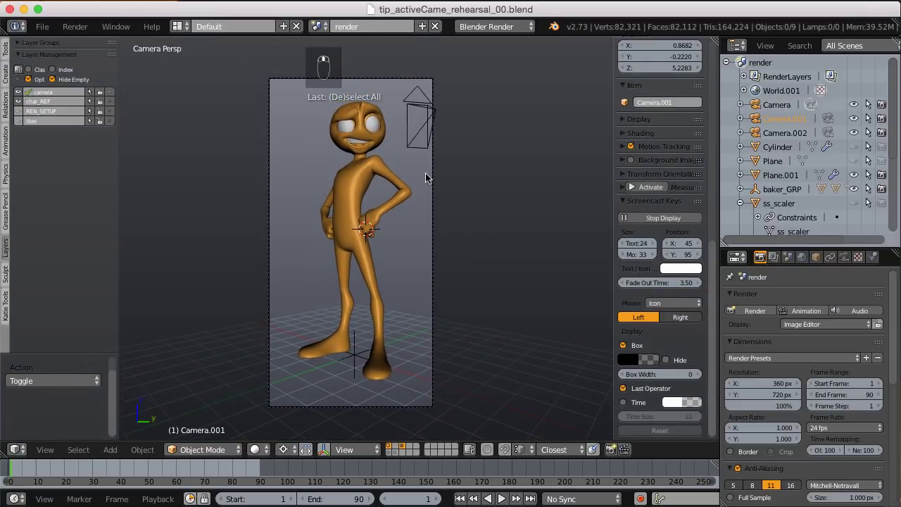
scroll(426, 169, down, 3)
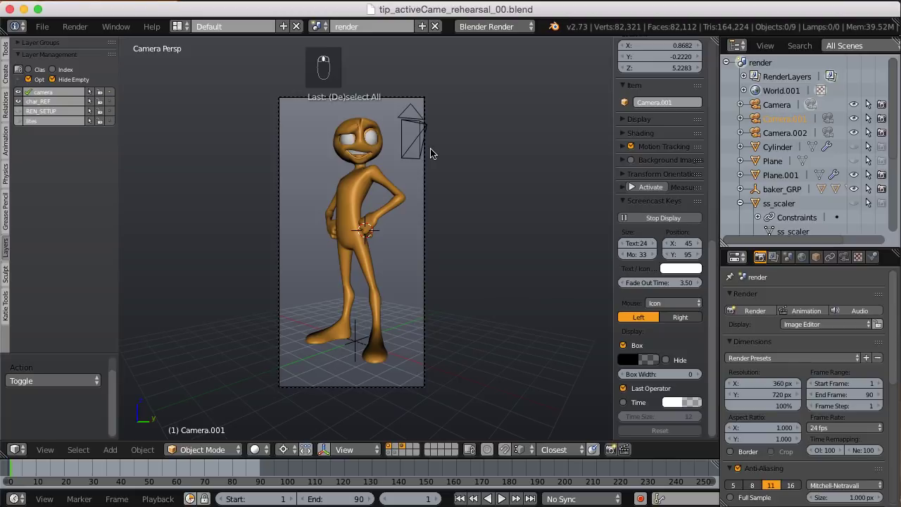
scroll(426, 165, up, 2)
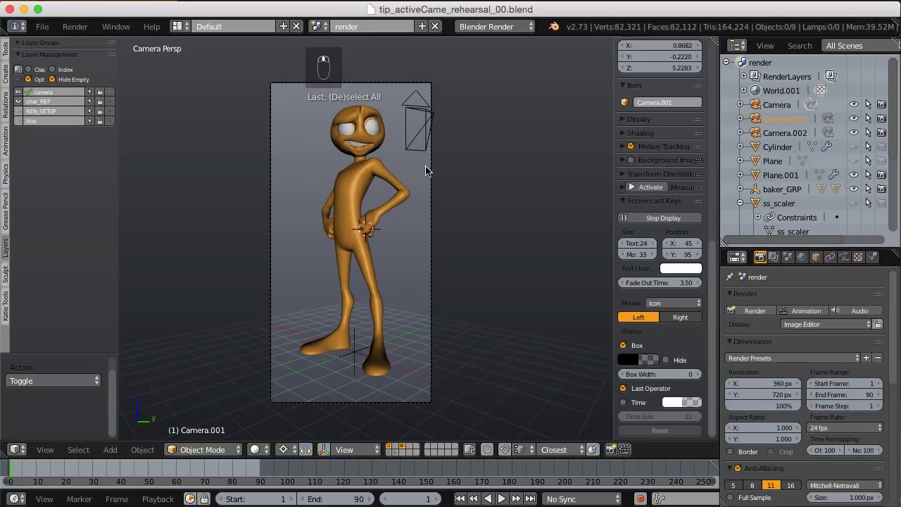
middle_drag(421, 149, 469, 165)
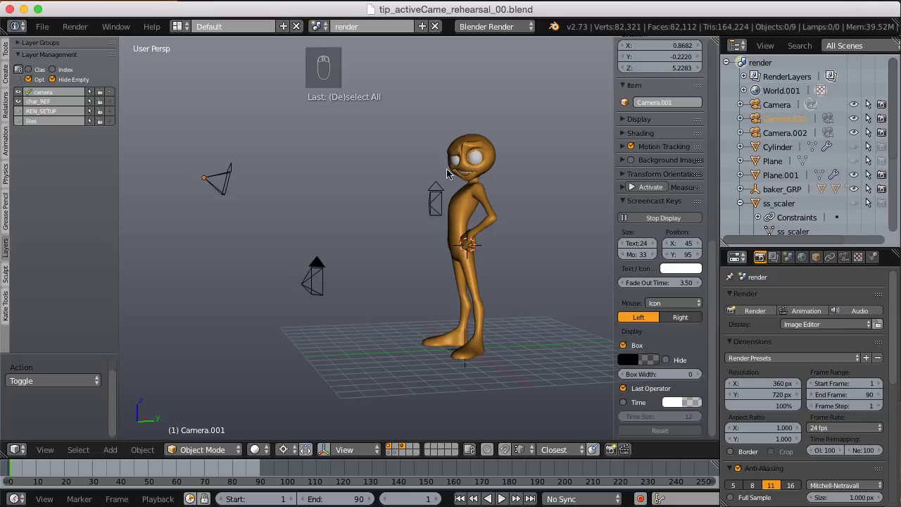
scroll(470, 169, up, 1)
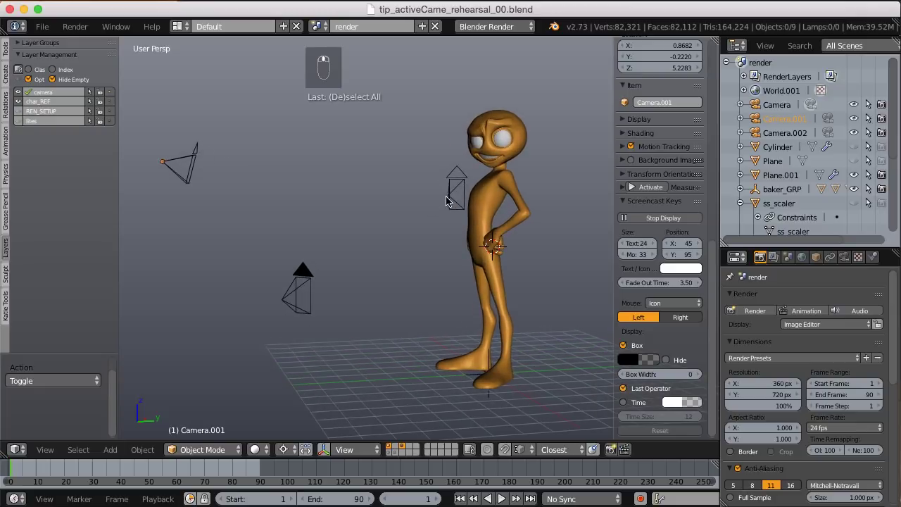
Step: Set Camera.001 as the scene camera in Scene properties and look through it
click(787, 258)
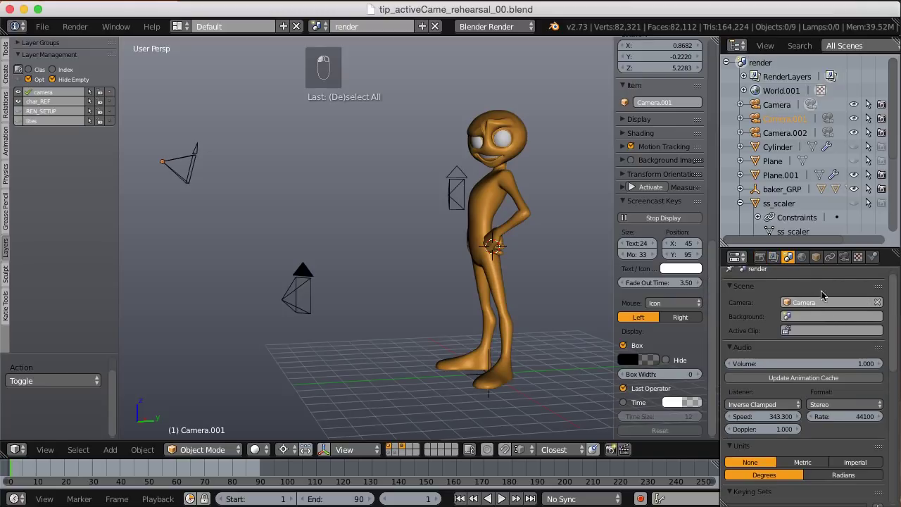
click(731, 286)
click(730, 286)
click(804, 303)
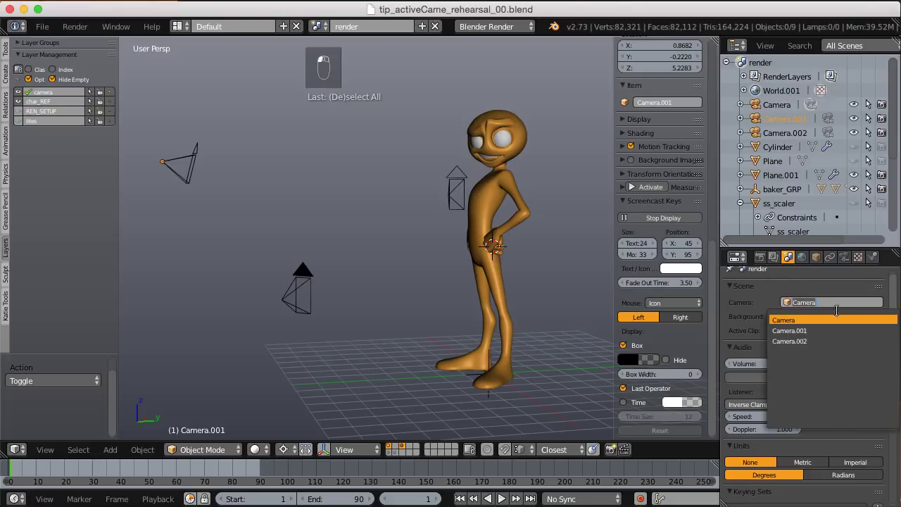
click(799, 331)
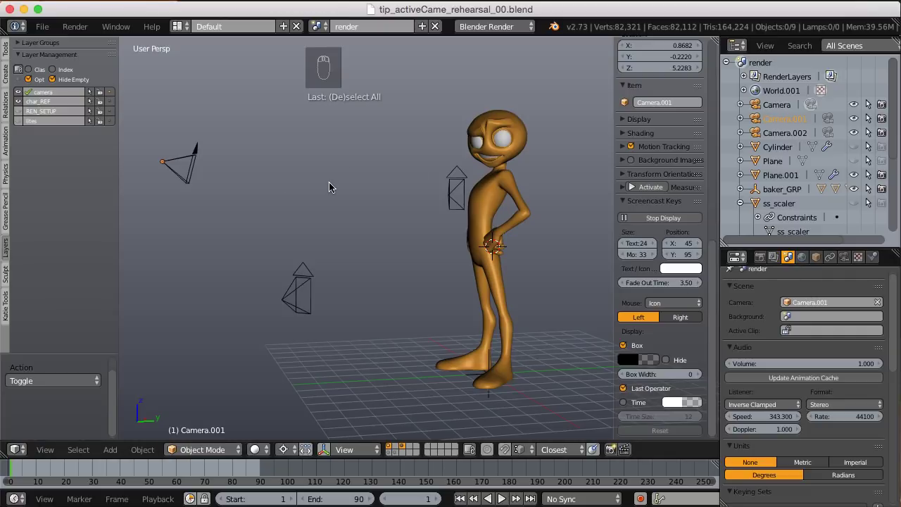
key(KP_0)
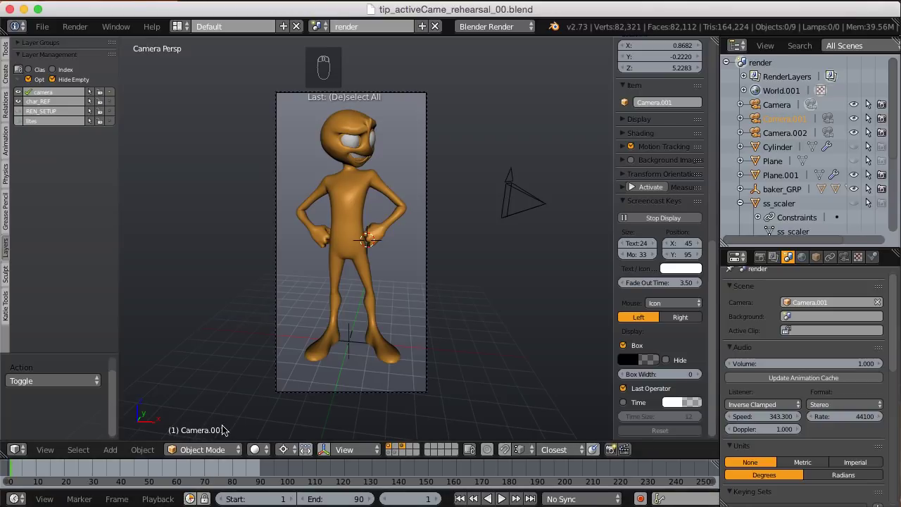
Step: Select Camera.002 beside the hip and set it as active camera via View > Cameras
middle_drag(358, 316, 435, 250)
click(426, 241)
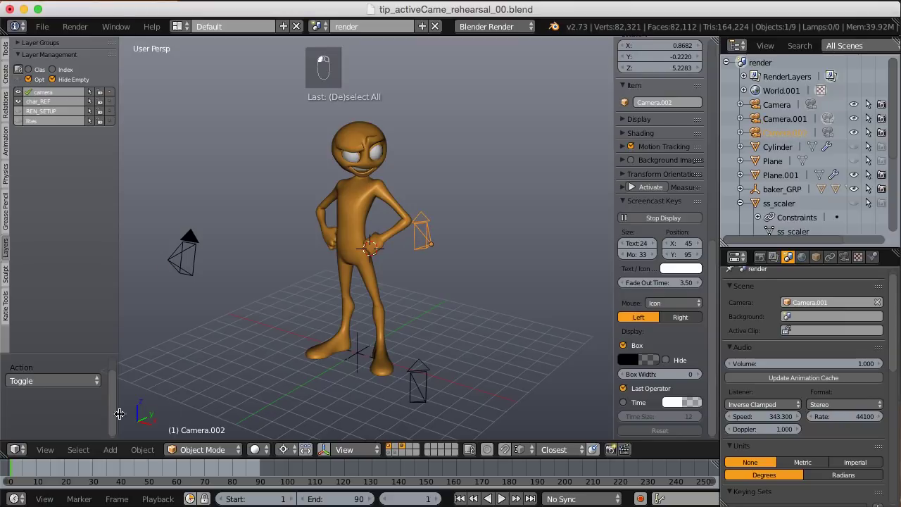
click(45, 450)
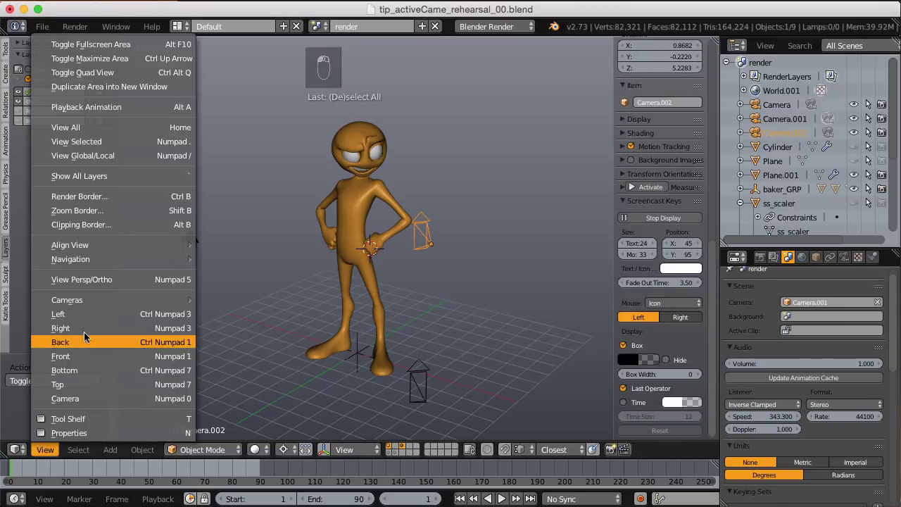
mouse_move(128, 303)
click(228, 299)
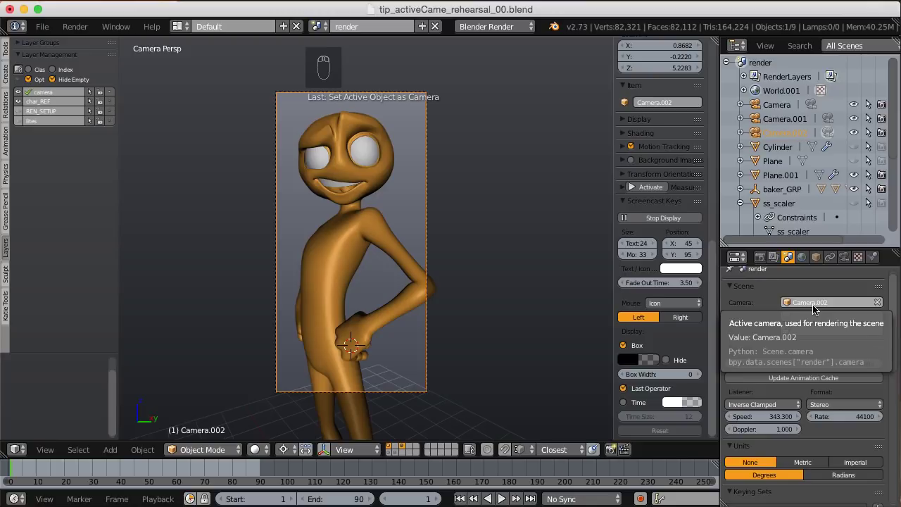
Step: Select Camera.001, view through it with Ctrl+Numpad 0, then return to free perspective
middle_drag(388, 299, 501, 175)
scroll(501, 175, down, 5)
middle_drag(416, 243, 272, 223)
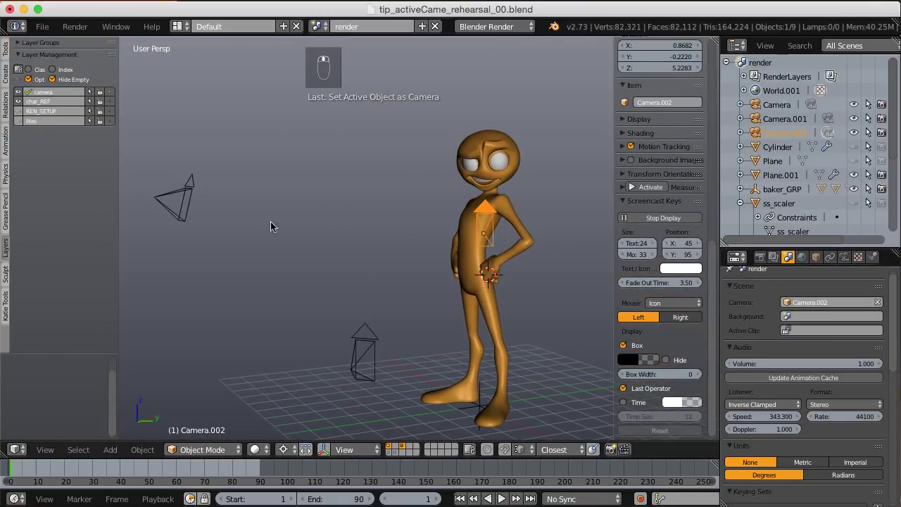
right_click(185, 199)
key(ctrl+KP_0)
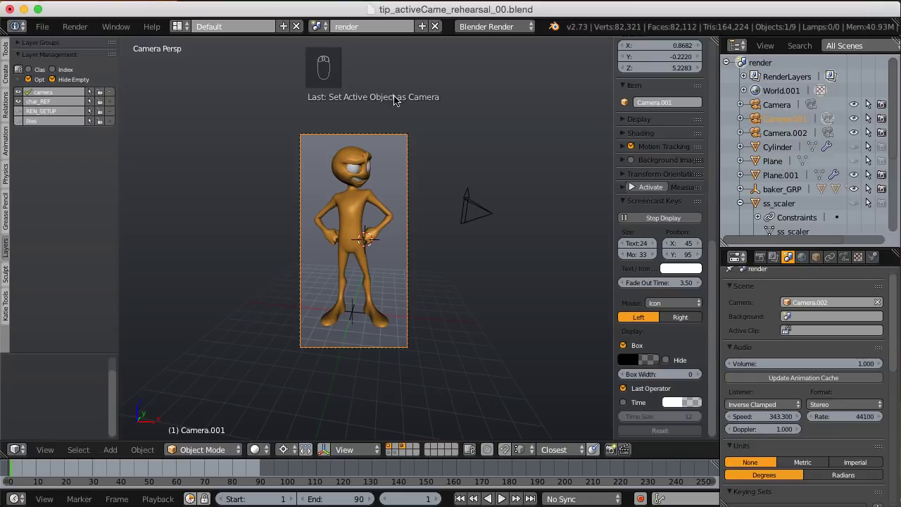
key(KP_0)
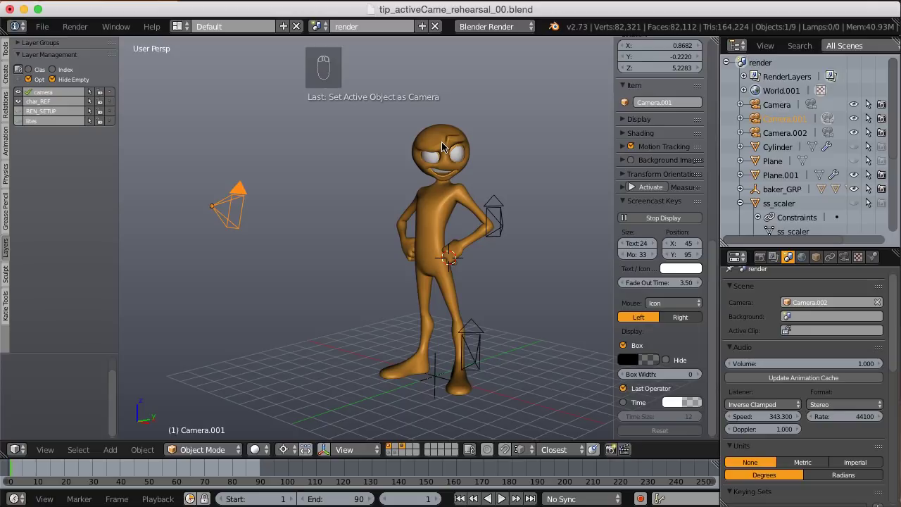
Step: Orbit to a front view, select Camera.002 next to the character, and orbit again
middle_drag(442, 146, 411, 138)
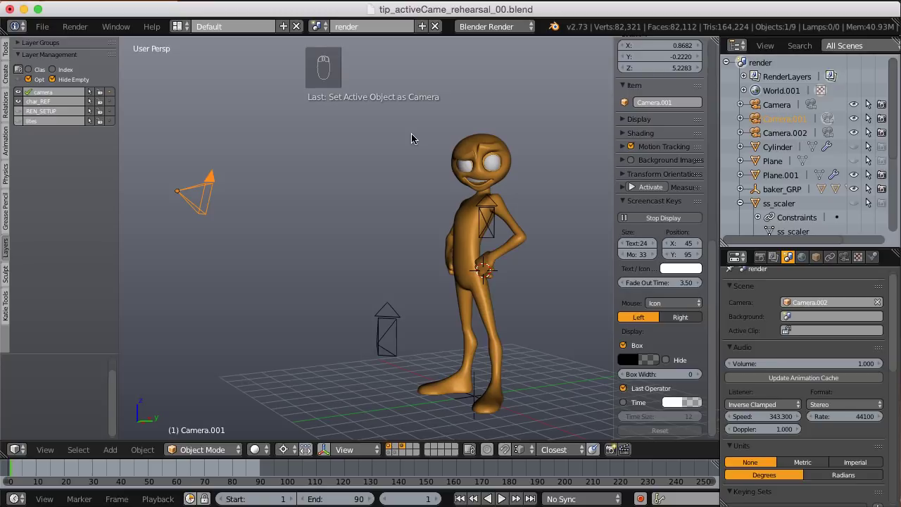
middle_drag(412, 138, 458, 139)
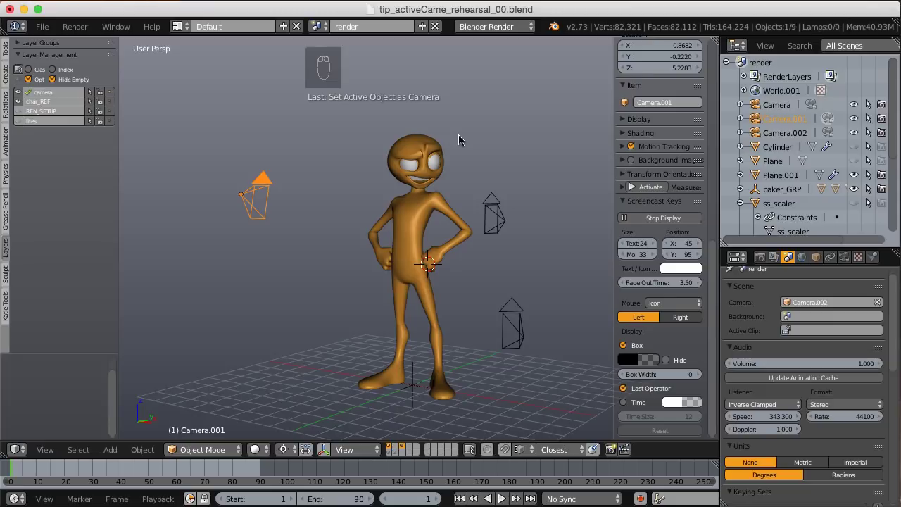
middle_drag(458, 135, 436, 157)
right_click(271, 303)
right_click(441, 202)
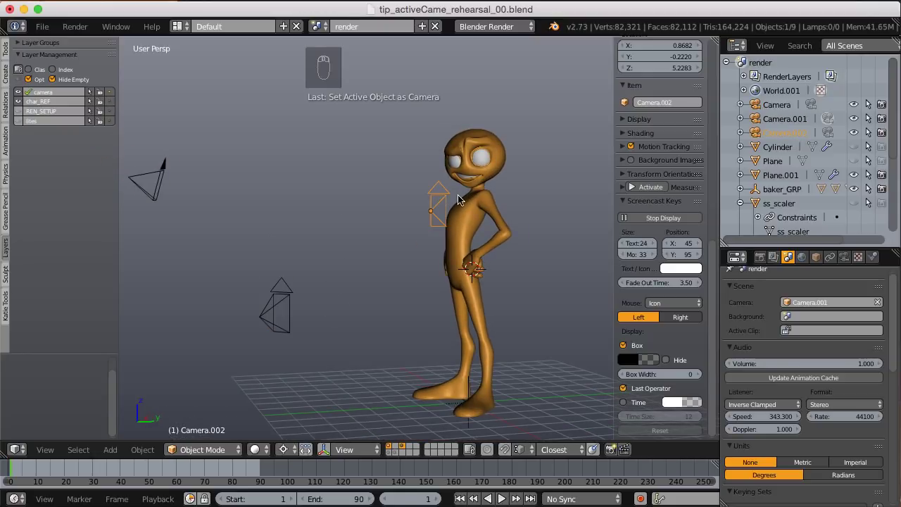
middle_drag(457, 200, 458, 212)
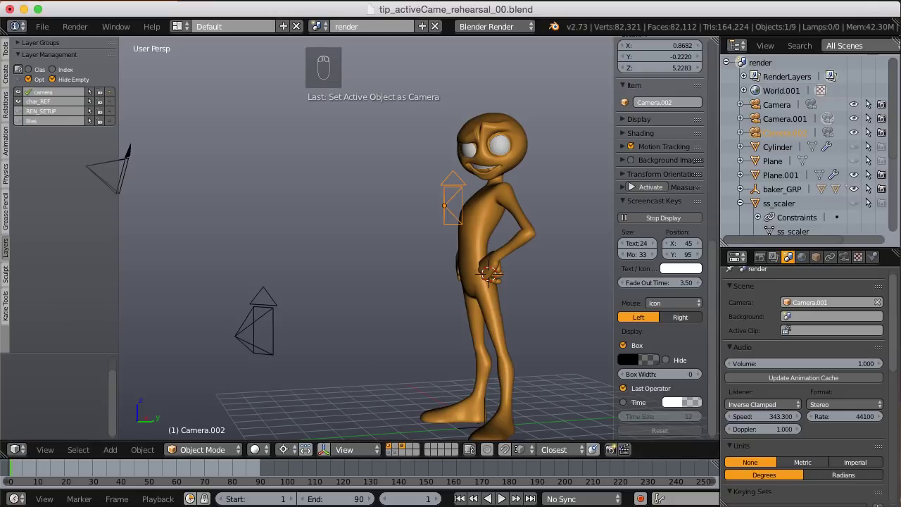
Step: Set the animation end frame to 3 and zoom the timeline in toward frame 0
click(329, 499)
text(3)
key(Return)
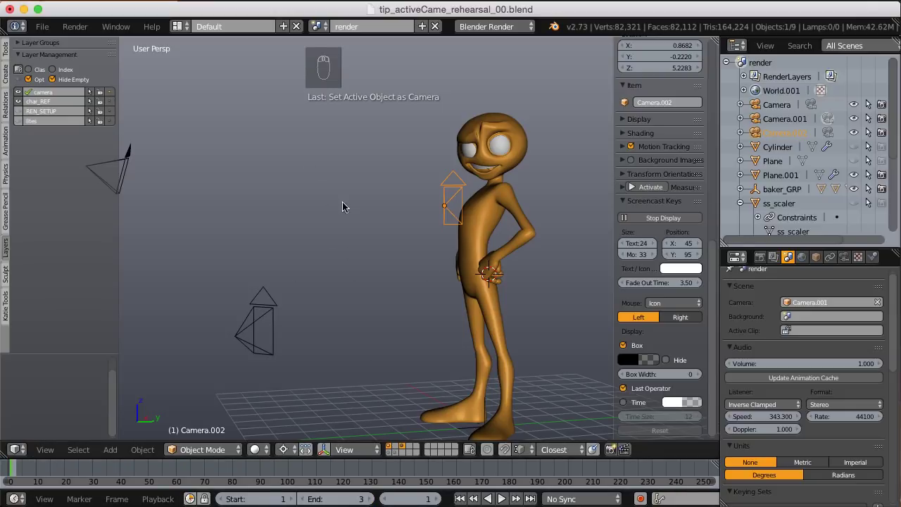
middle_drag(106, 470, 388, 472)
scroll(388, 472, up, 10)
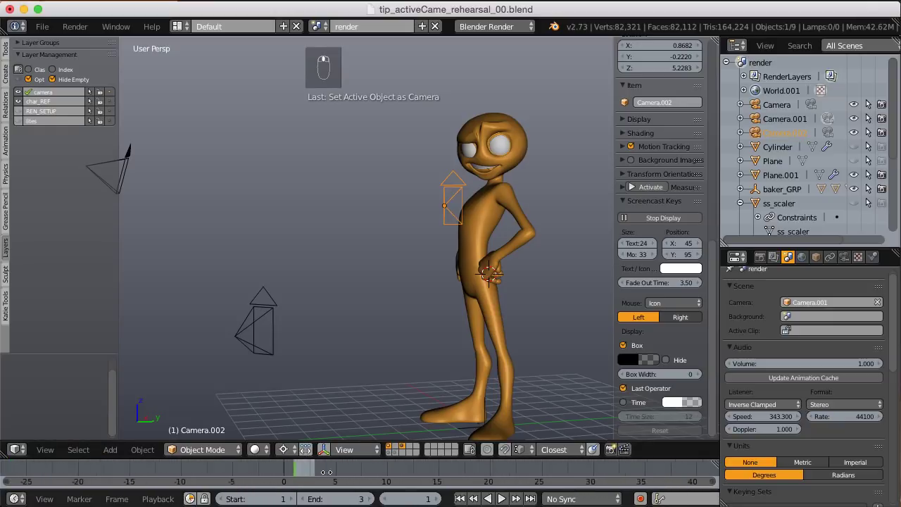
ctrl+scroll(415, 472, left, 3)
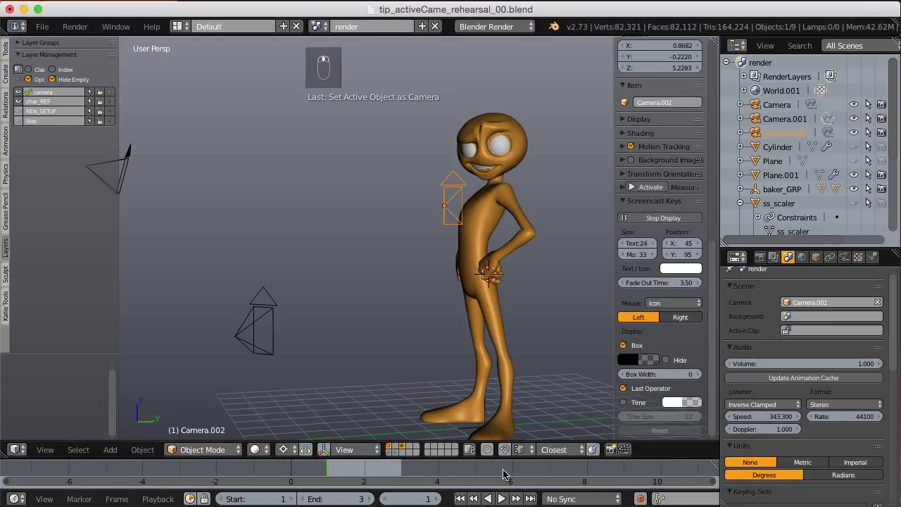
Step: Look through the active camera and select Camera.001 in the viewport
key(KP_0)
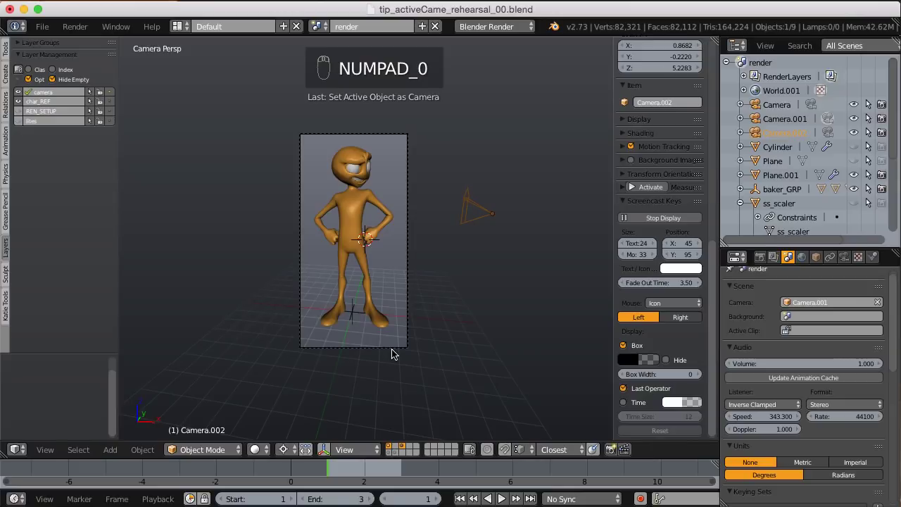
scroll(407, 259, up, 3)
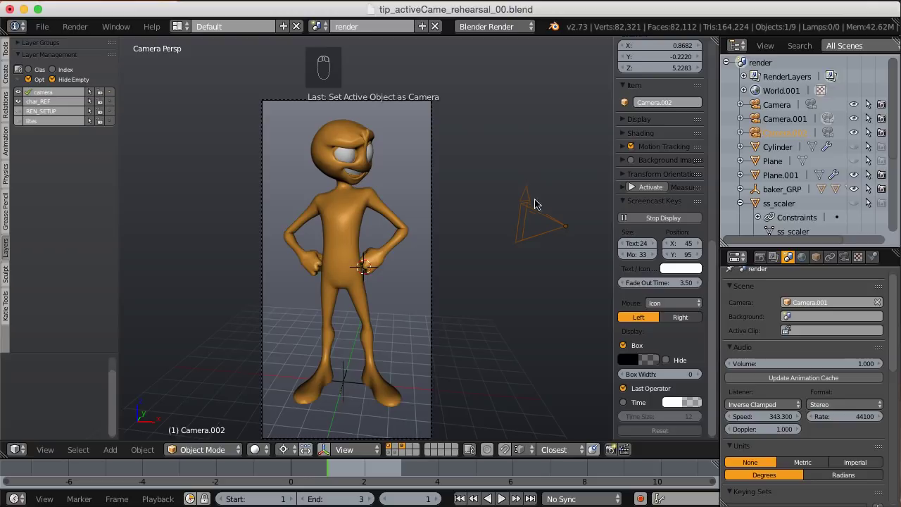
right_click(433, 149)
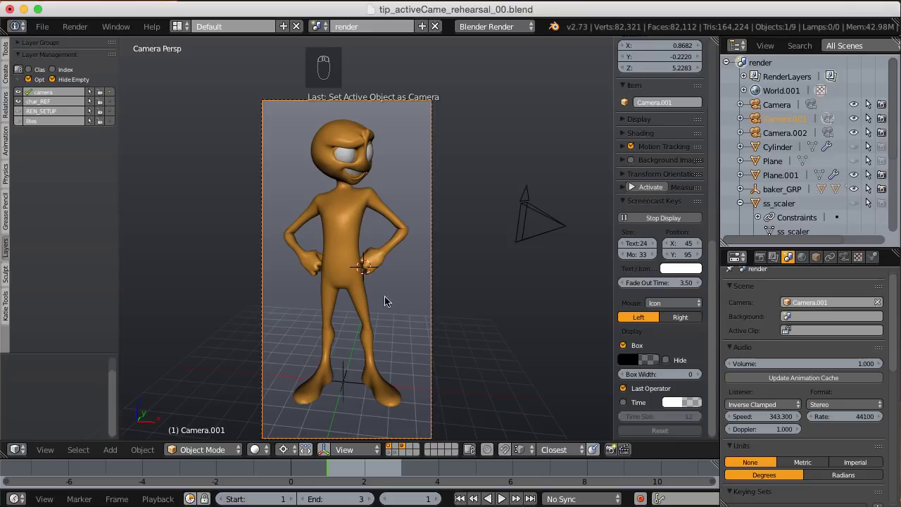
Step: Enlarge the timeline, add marker F_01 at frame 1, then deselect all markers
drag(370, 456, 375, 398)
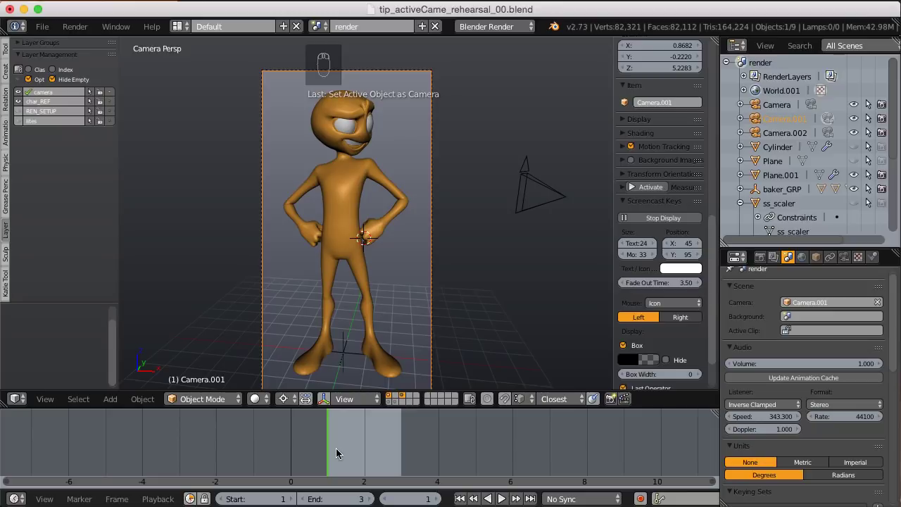
key(m)
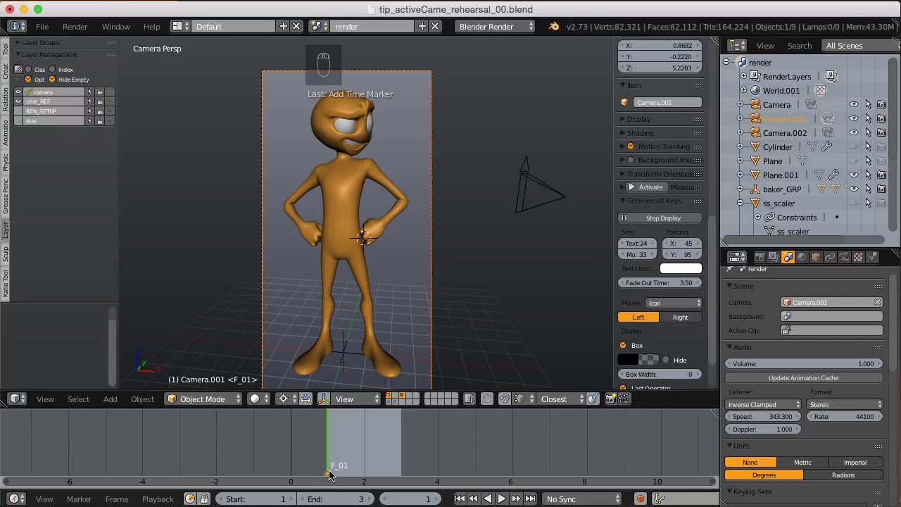
click(79, 499)
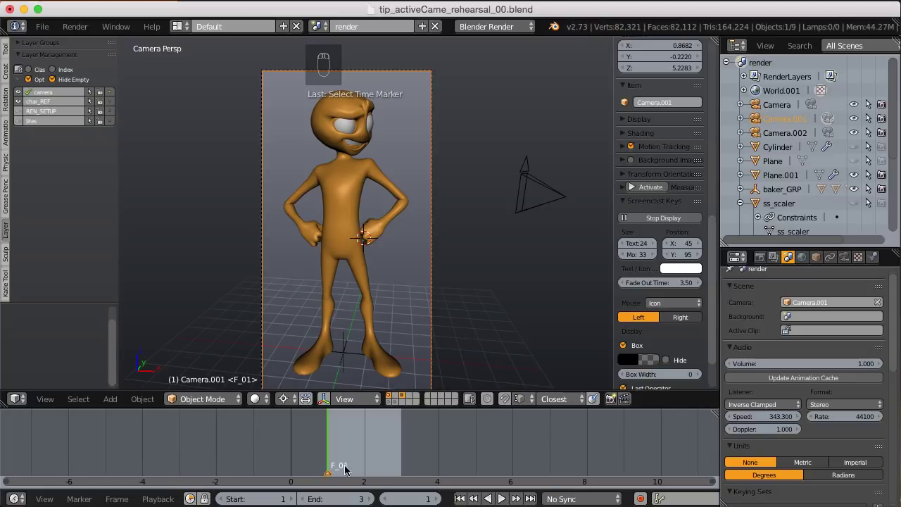
key(a)
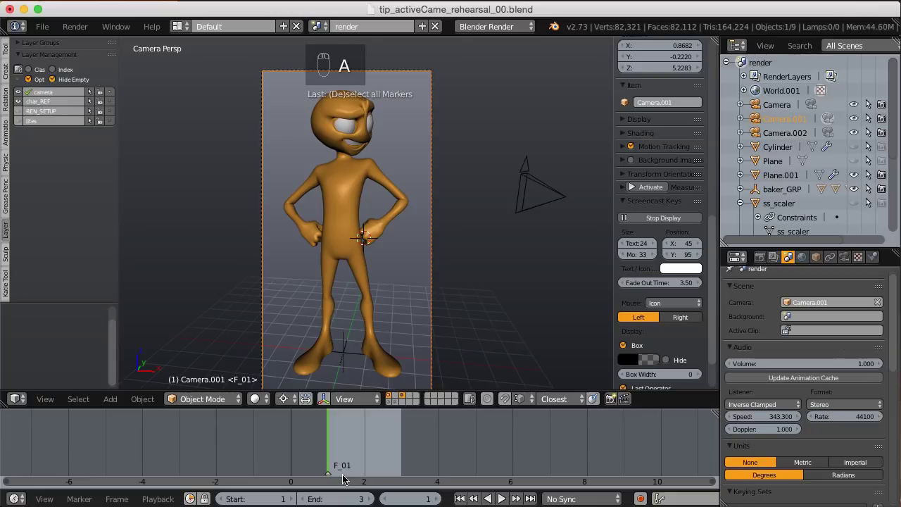
Step: Bind Camera.001 to the F_01 marker with Ctrl+B and move to frame 2
click(328, 476)
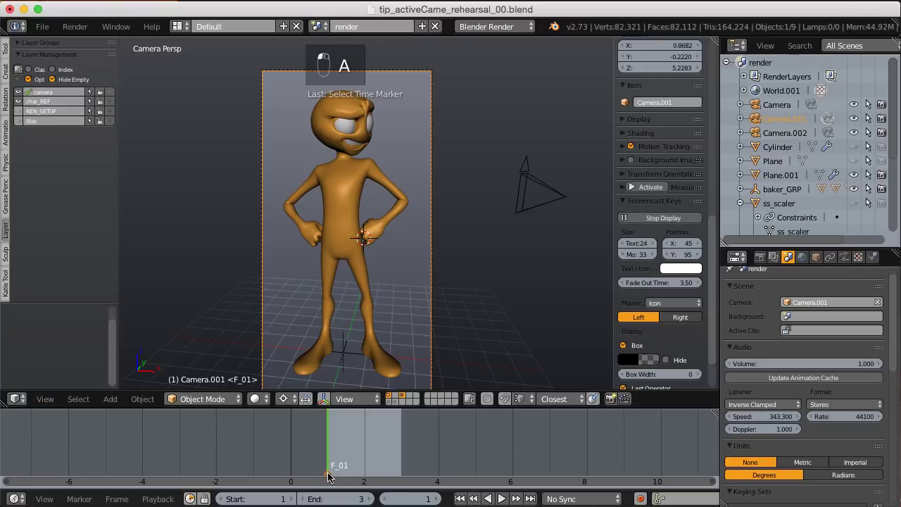
click(44, 499)
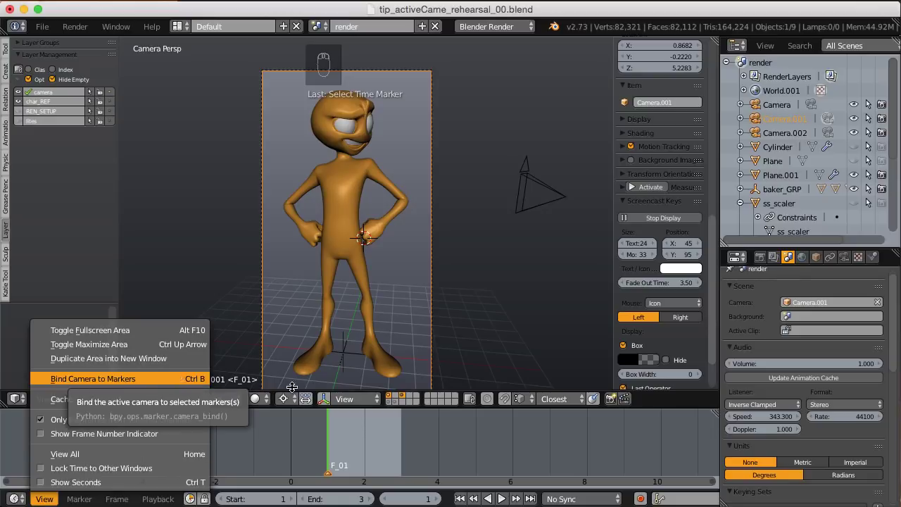
key(ctrl+b)
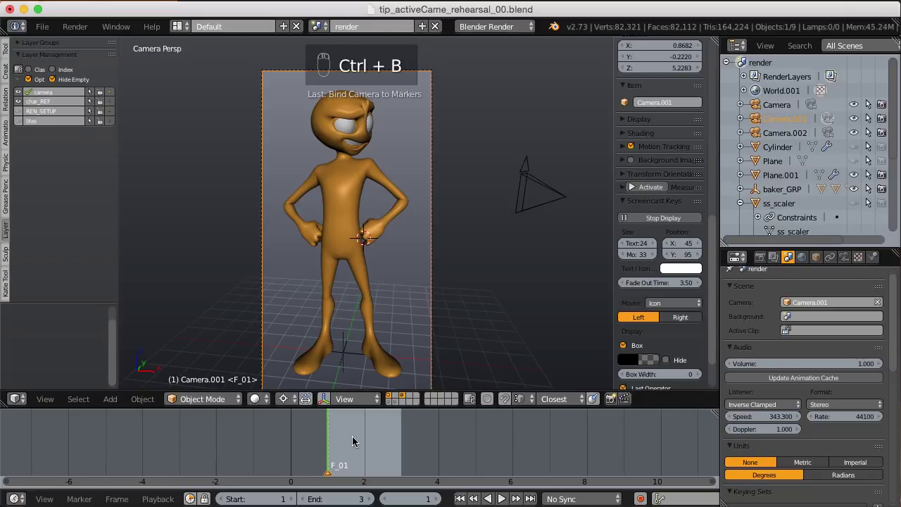
click(368, 443)
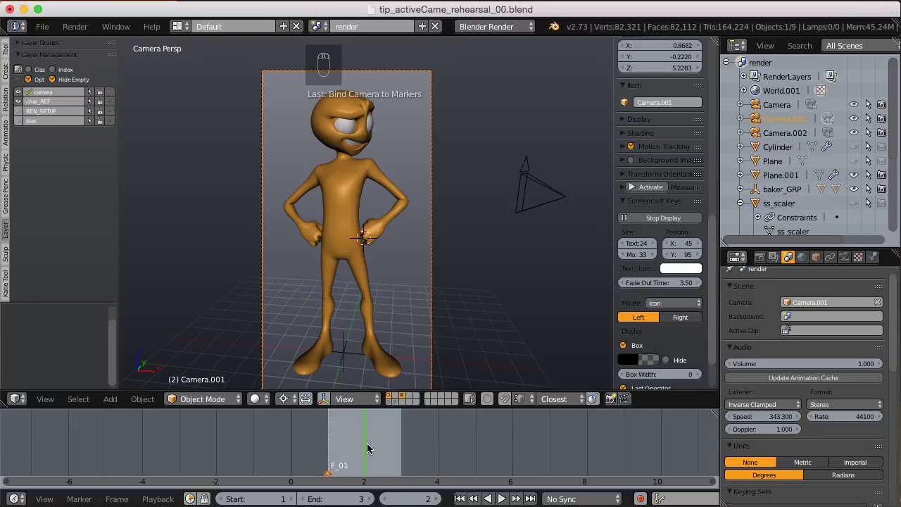
Step: Add marker F_02 at frame 2, make Camera.002 active, and bind it to F_02
key(m)
middle_drag(451, 268, 412, 199)
right_click(485, 164)
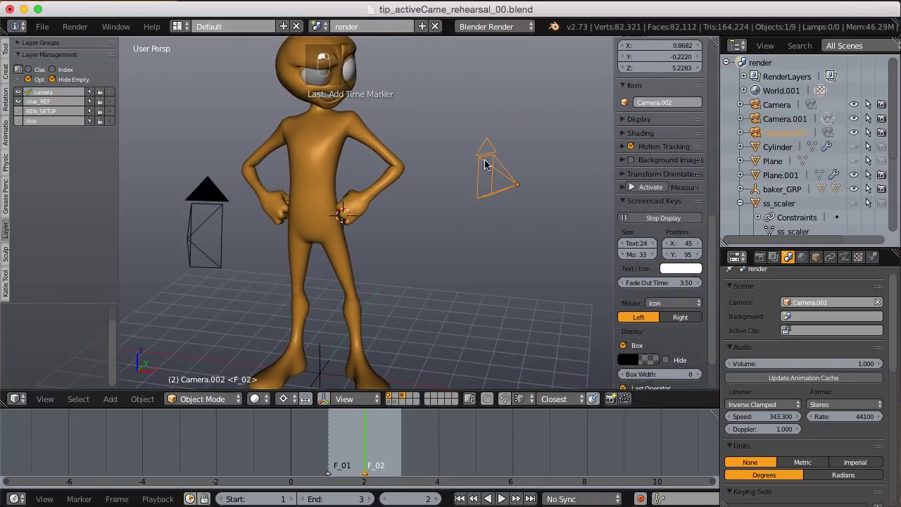
key(ctrl+KP_0)
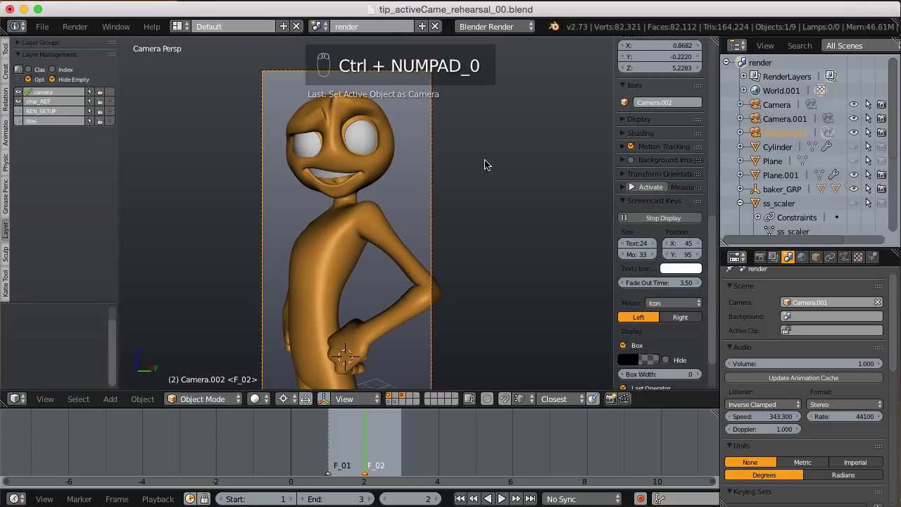
scroll(428, 261, down, 3)
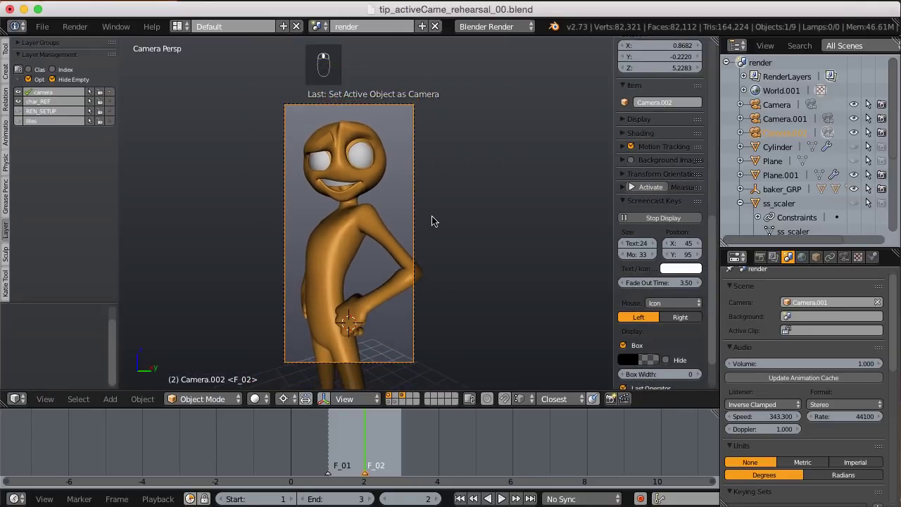
scroll(433, 221, down, 2)
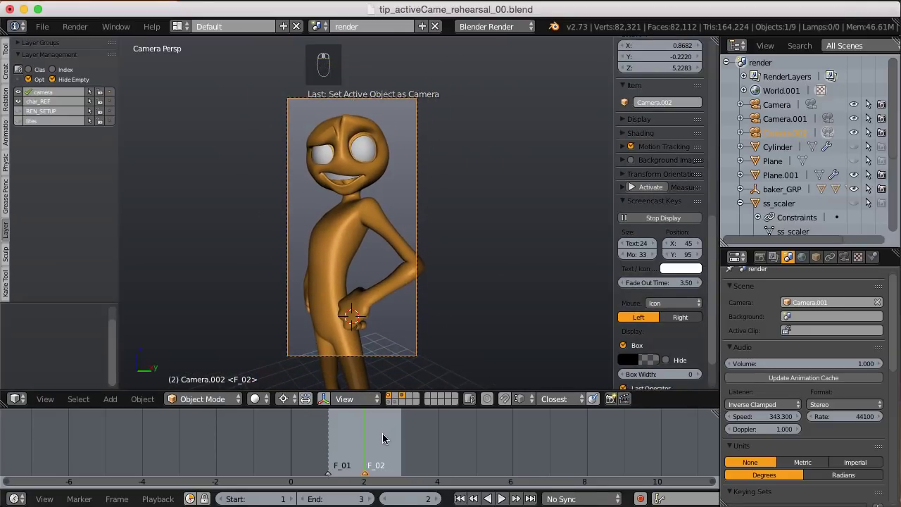
key(ctrl+b)
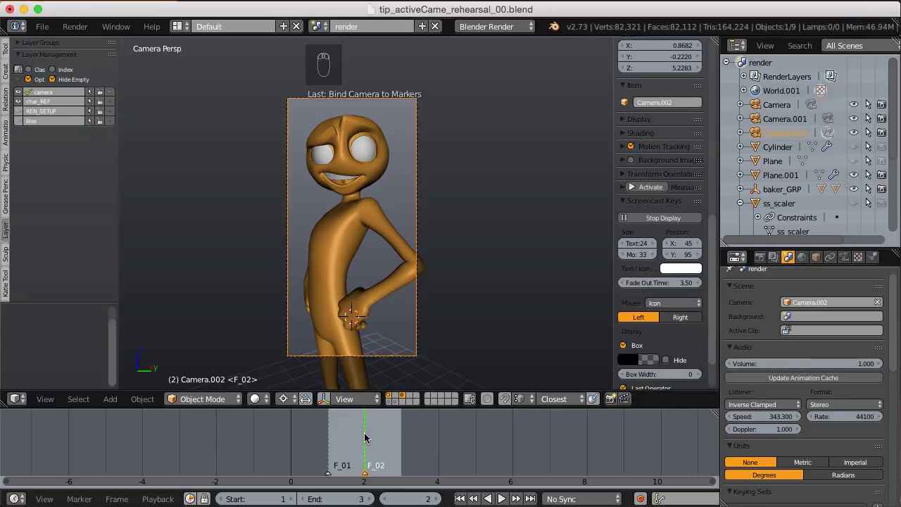
Step: Step between frames 1 and 2 to check the full-body and close-up camera switch
key(Left)
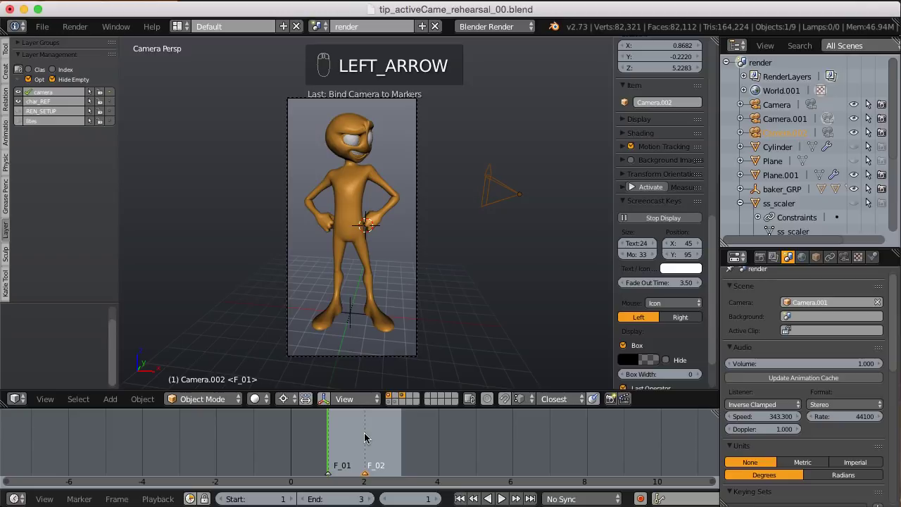
key(Right)
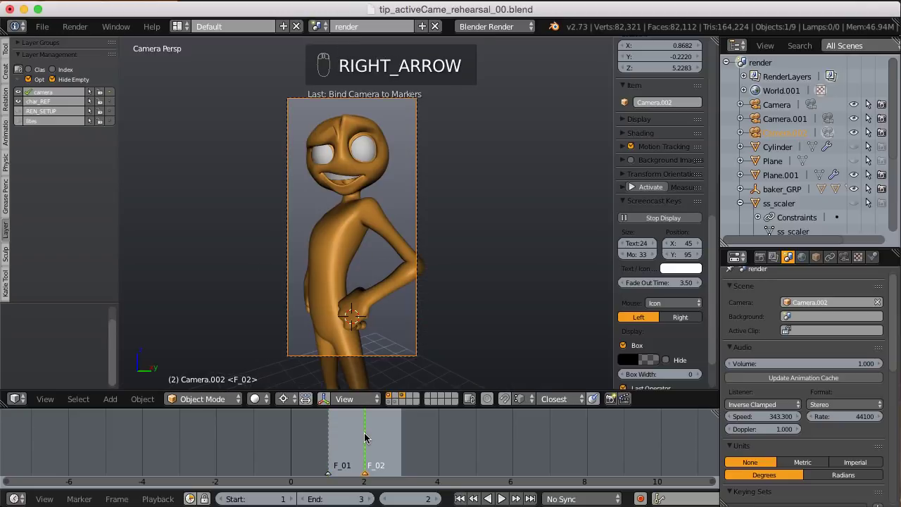
key(Left)
key(Right)
key(Left)
key(Right)
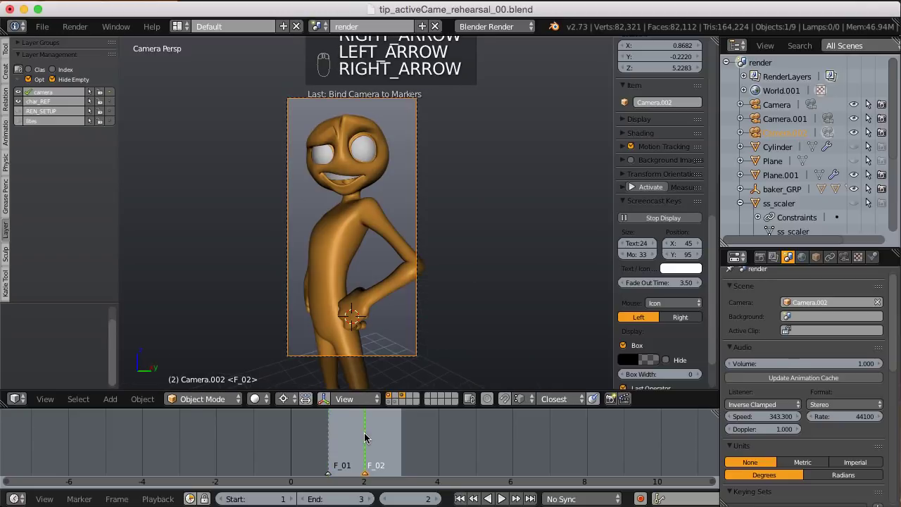
Step: At frame 3, make Camera active, add marker F_03, and bind Camera to it
click(402, 429)
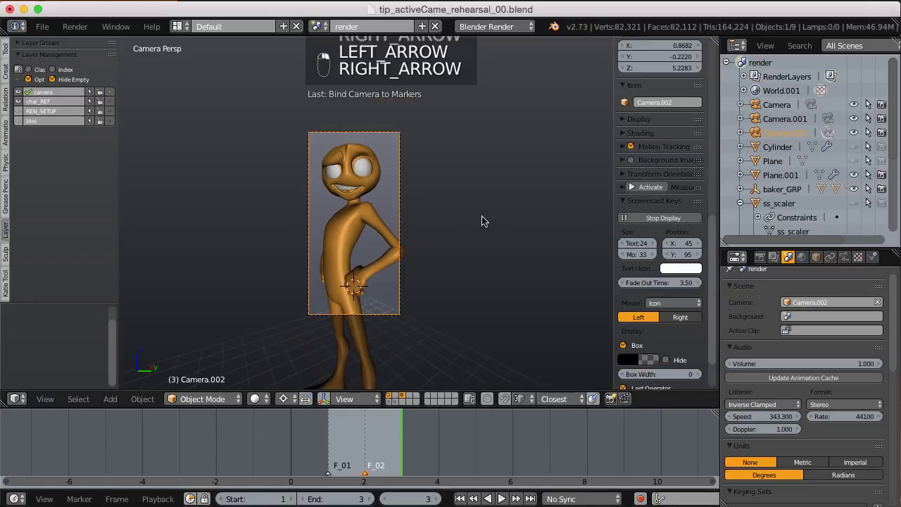
middle_drag(482, 221, 416, 306)
click(266, 301)
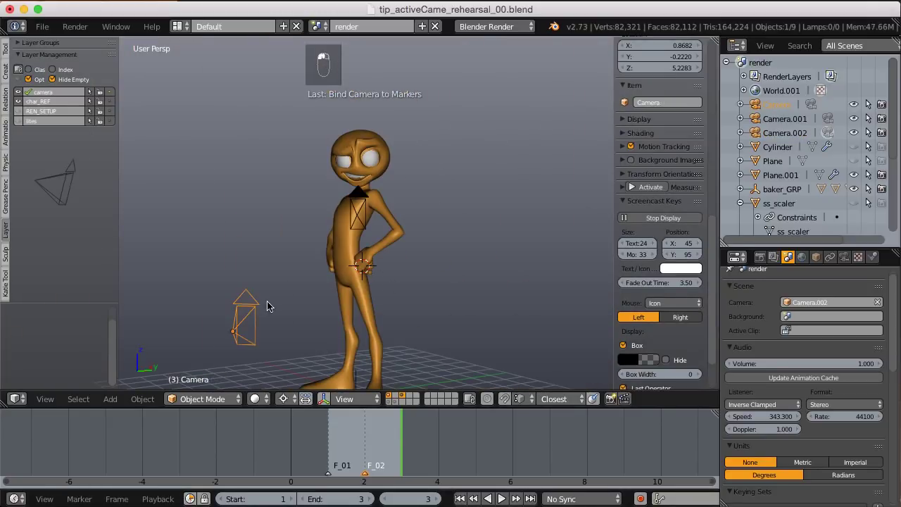
key(ctrl+KP_0)
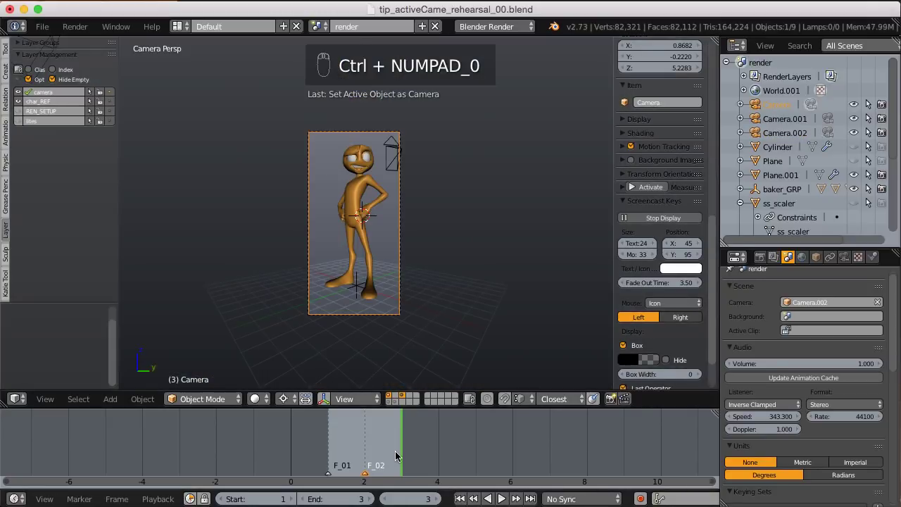
key(m)
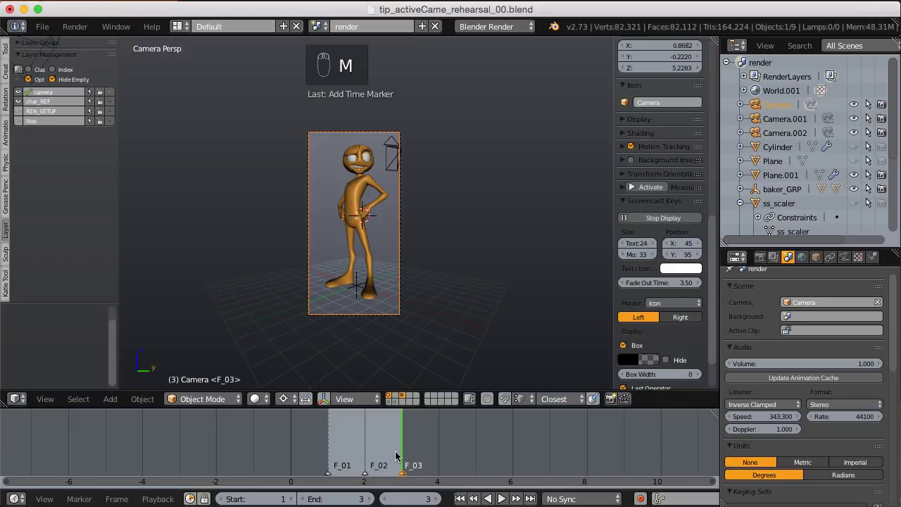
key(ctrl+b)
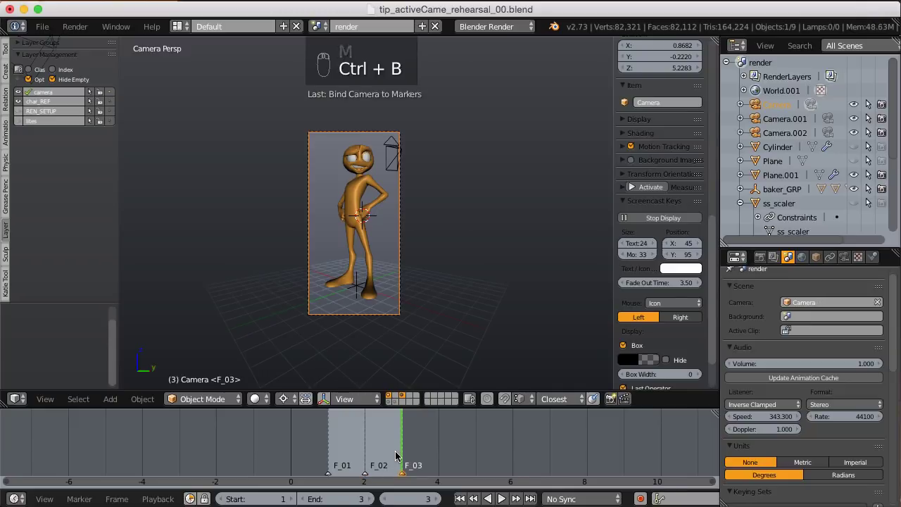
Step: Step between frames to verify each bound camera, then leave camera view
key(Left)
key(Left)
key(Right)
key(Right)
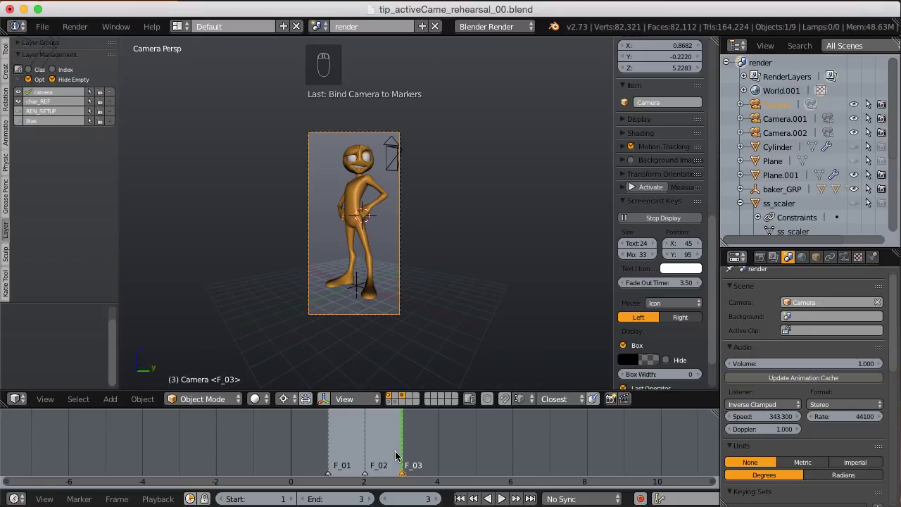
key(KP_0)
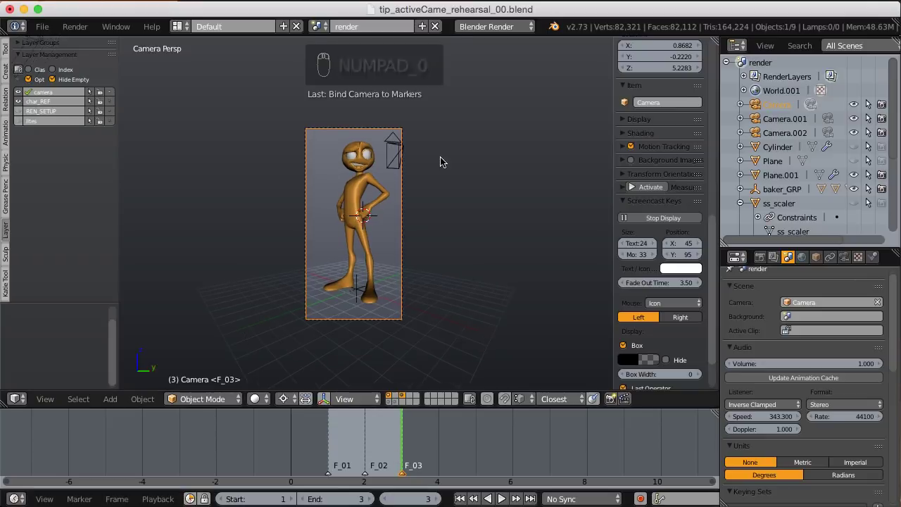
Step: Orbit to a side view, zoom the timeline out, and set the end frame to 10
middle_drag(440, 161, 464, 155)
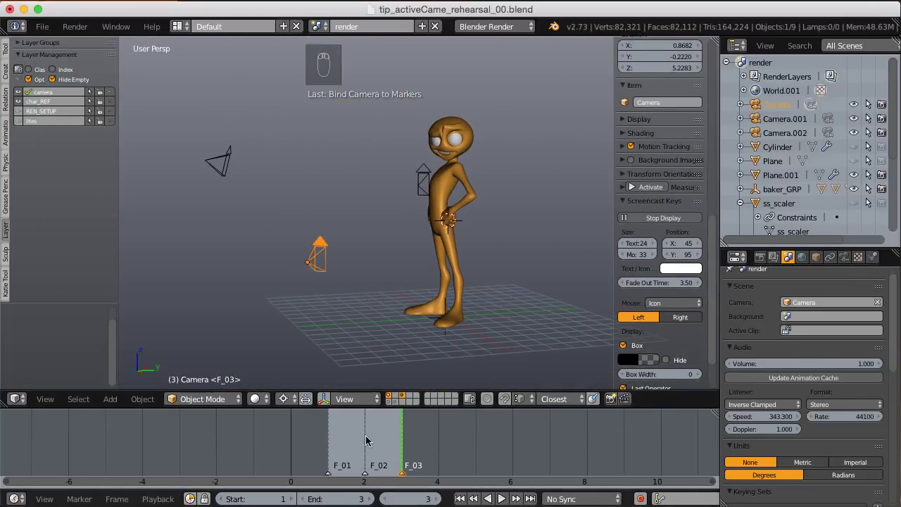
scroll(406, 424, down, 5)
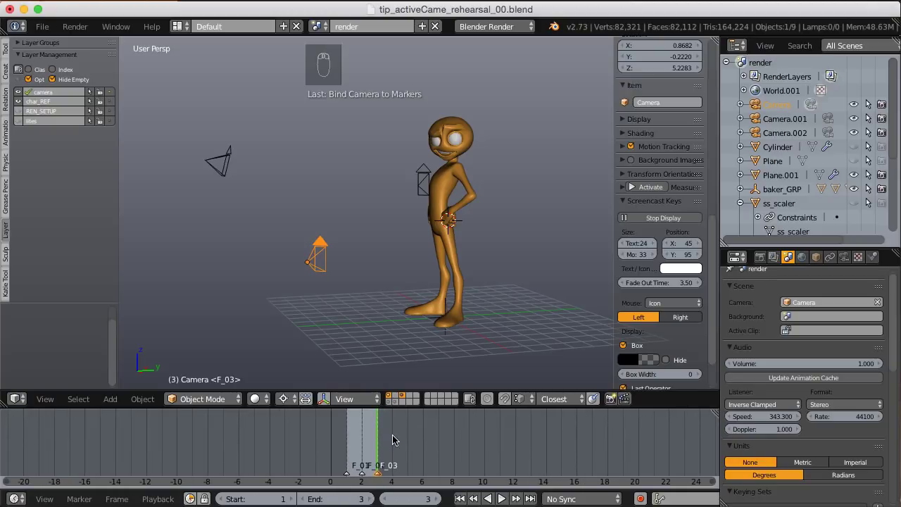
scroll(384, 439, down, 2)
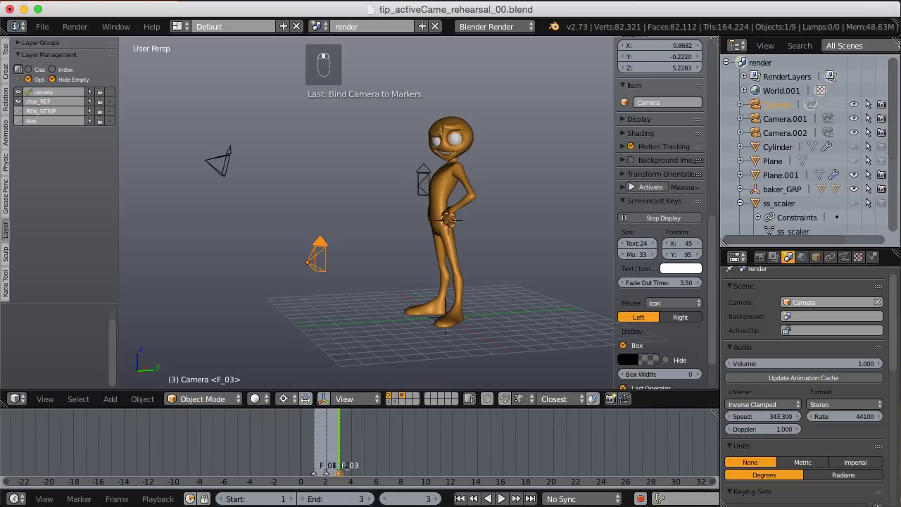
click(331, 499)
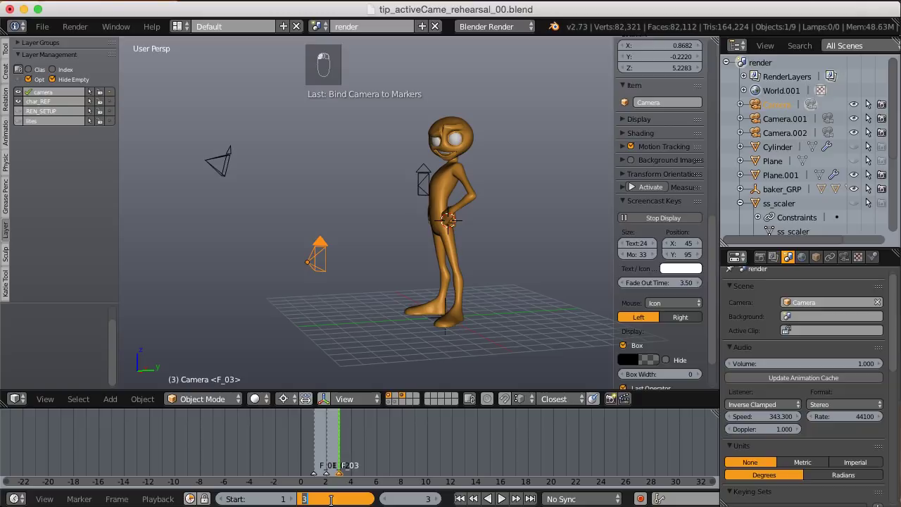
key(Return)
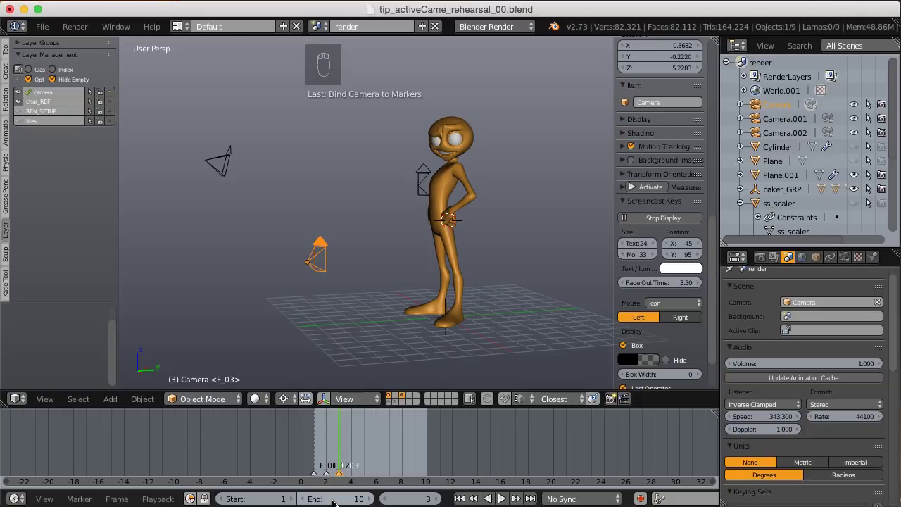
scroll(354, 434, up, 4)
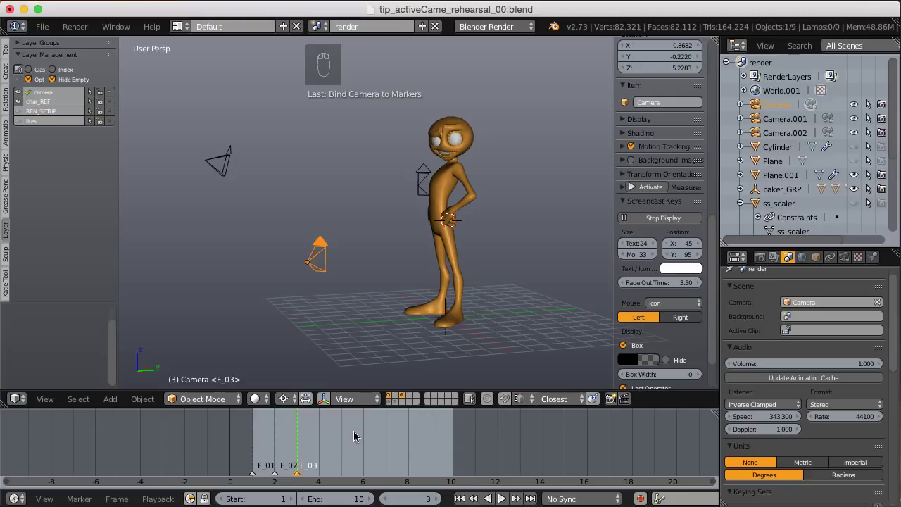
Step: Delete the F_02 and F_03 markers from the timeline
key(a)
key(b)
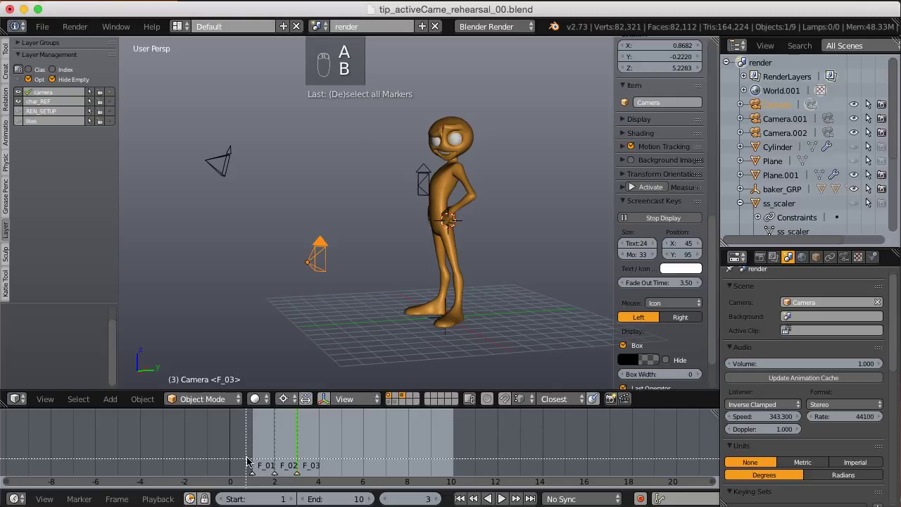
drag(261, 454, 298, 472)
key(x)
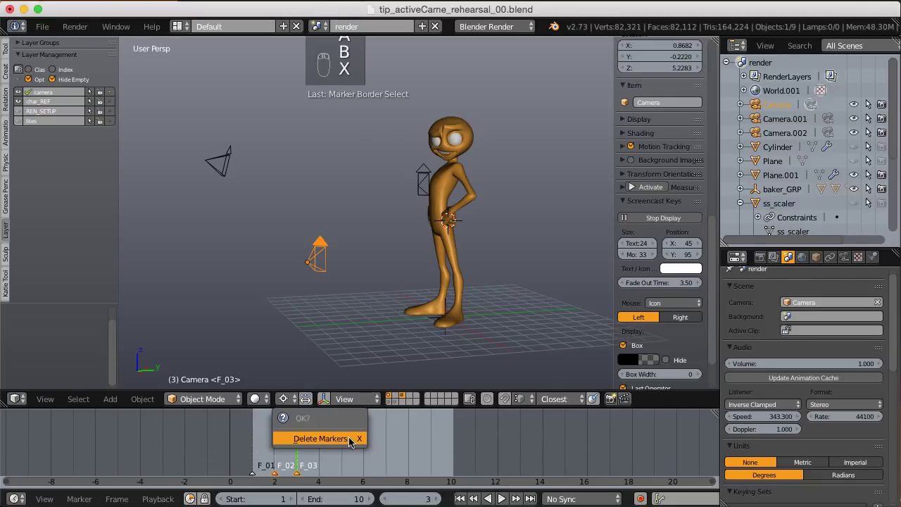
click(350, 439)
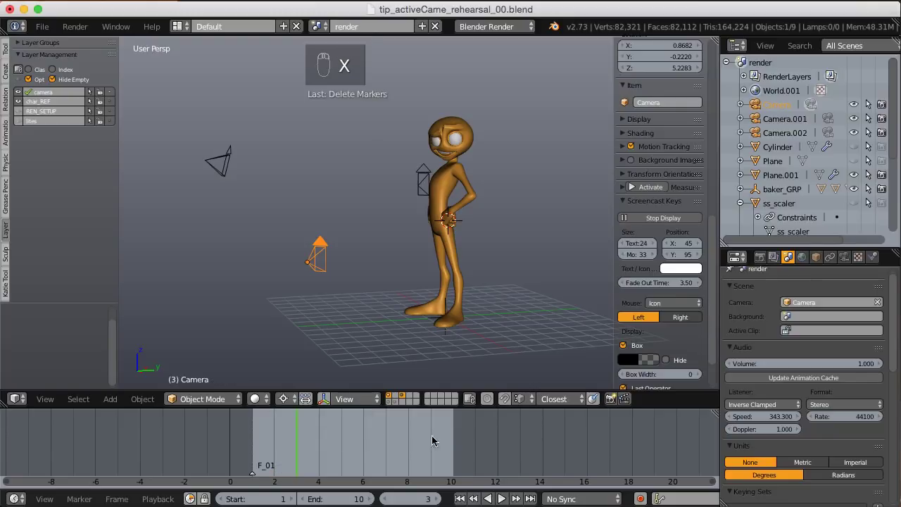
Step: Add a frame 8 marker bound to Camera.002, then scrub frames 7–8 to check the camera switch
click(408, 439)
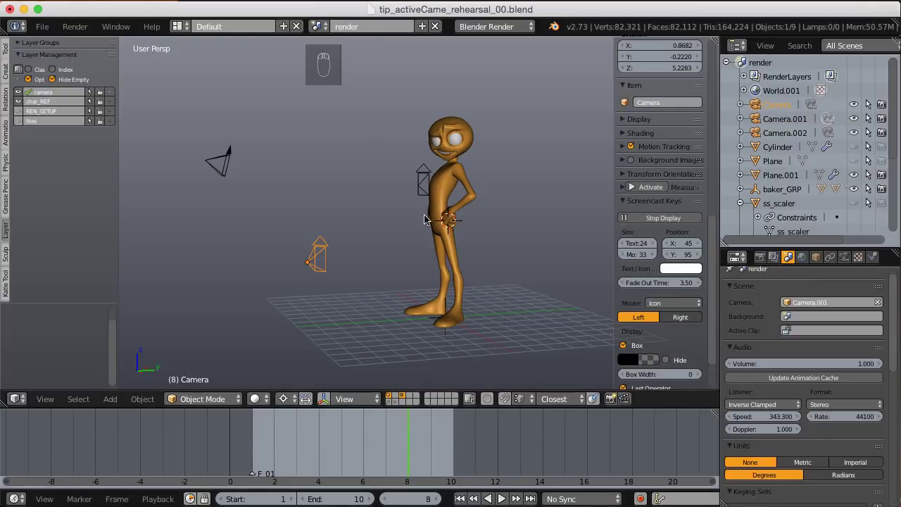
click(422, 182)
key(ctrl+KP_0)
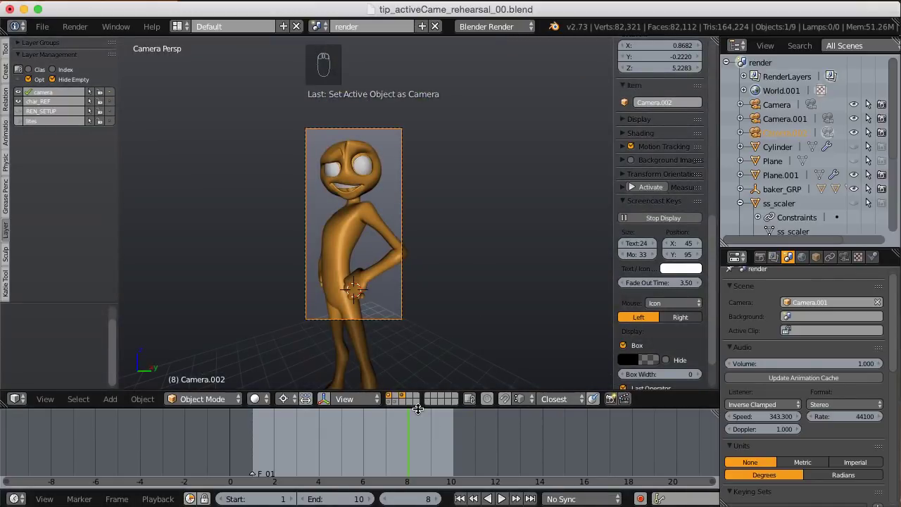
key(m)
key(ctrl+b)
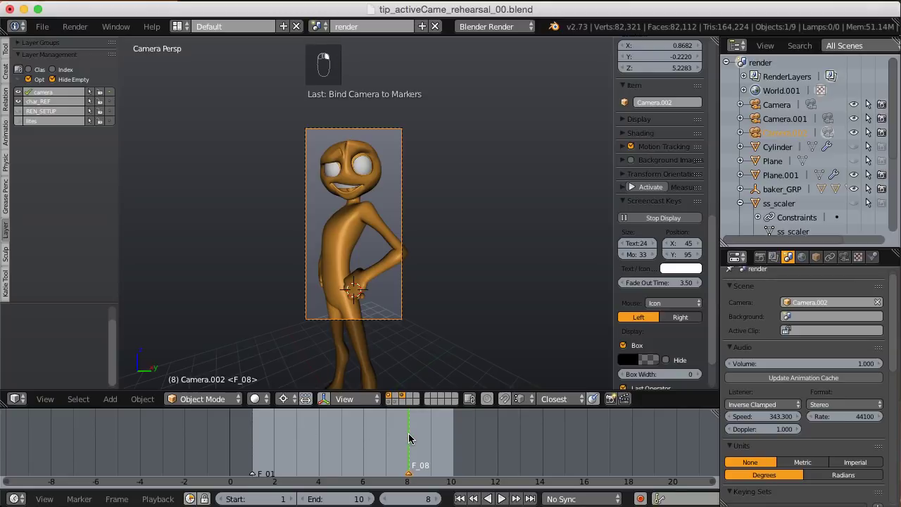
click(385, 441)
mouse_move(382, 436)
mouse_down()
mouse_move(399, 433)
mouse_move(263, 433)
mouse_move(406, 439)
mouse_move(273, 449)
mouse_move(373, 452)
mouse_move(409, 440)
mouse_move(322, 457)
mouse_move(284, 454)
mouse_move(384, 451)
mouse_up()
middle_drag(449, 226, 429, 218)
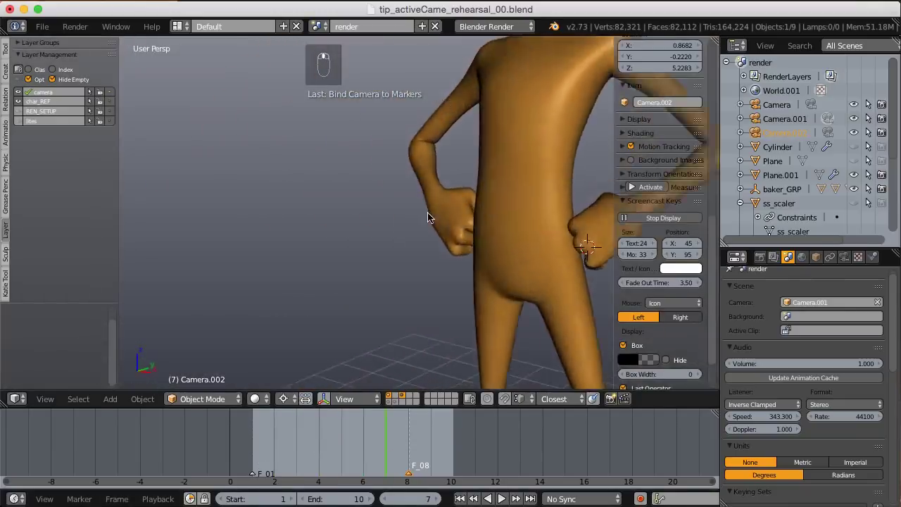
scroll(457, 194, down, 4)
scroll(461, 191, down, 3)
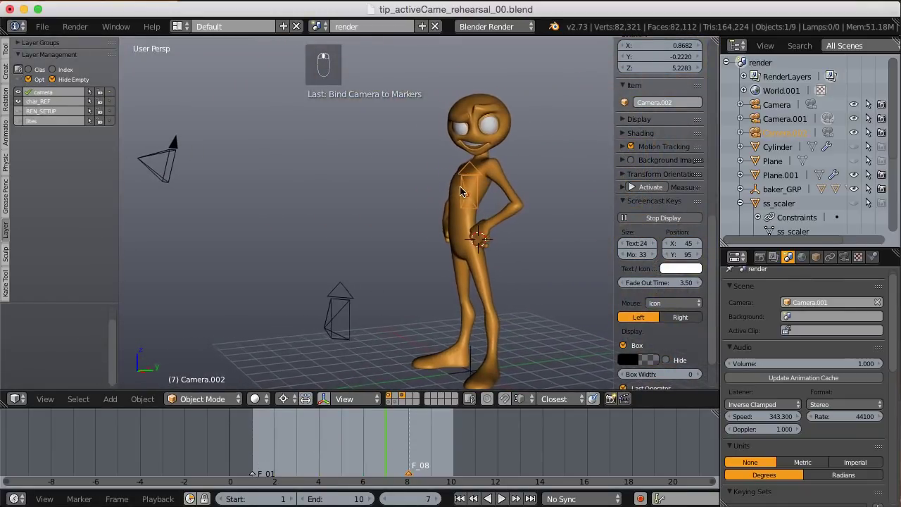
middle_drag(462, 191, 471, 186)
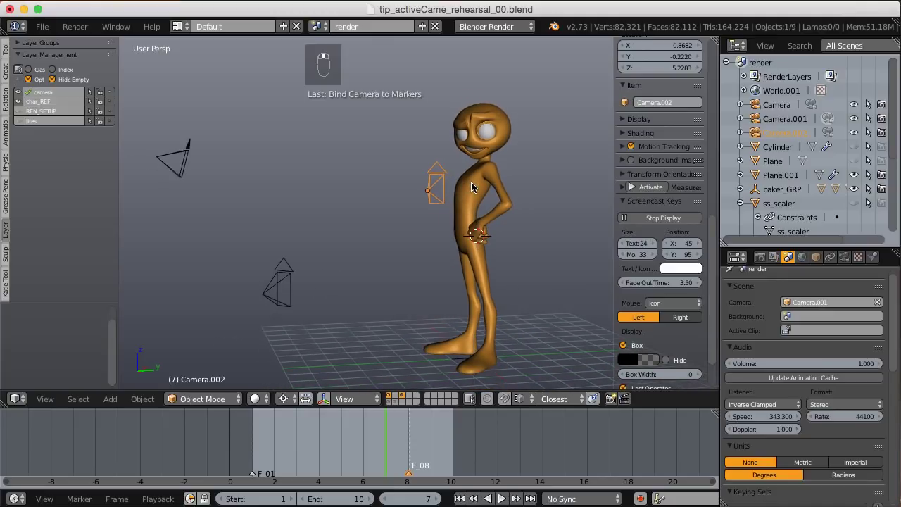